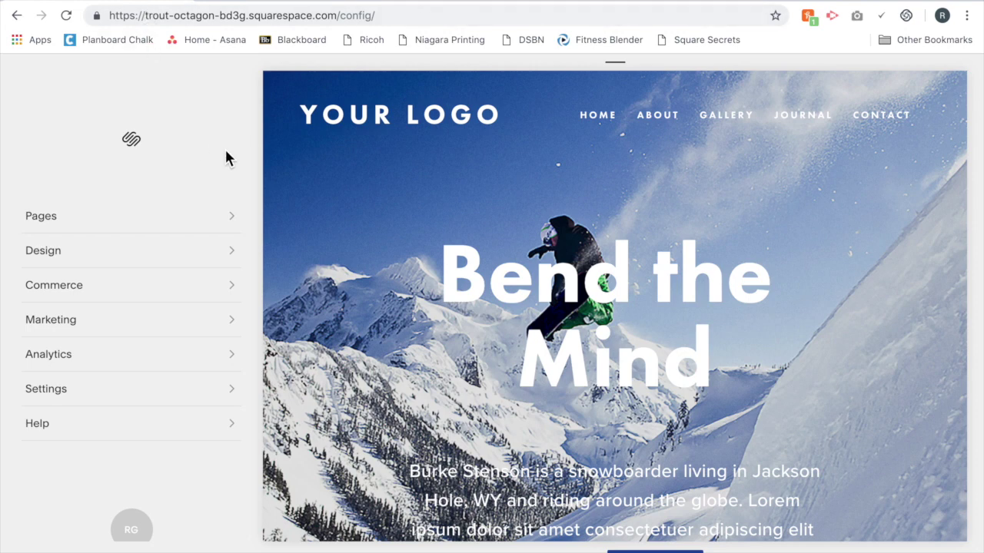
# Compare the home page header in the desktop and mobile previews, ending in the mobile preview
pyautogui.moveTo(391, 138)
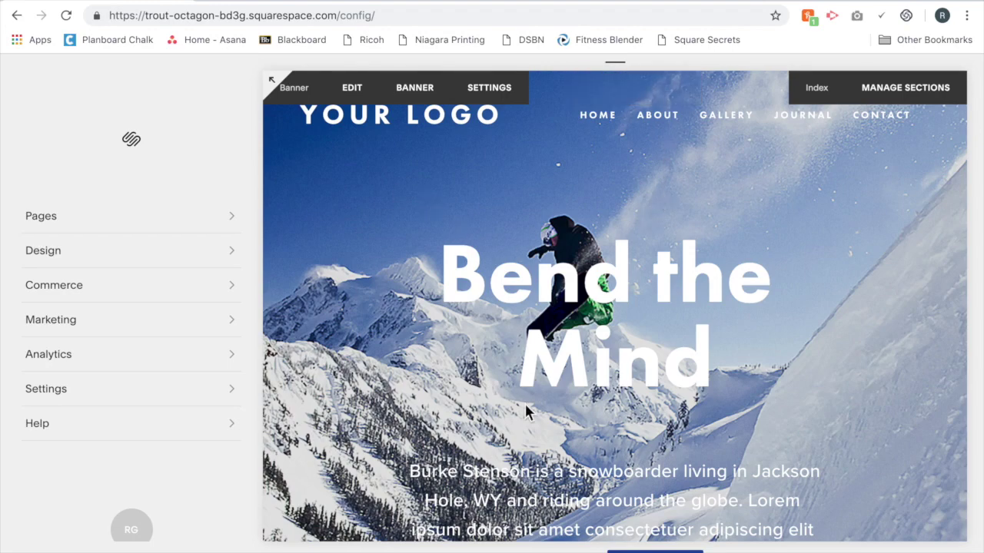
pyautogui.moveTo(820, 102)
pyautogui.moveTo(606, 66)
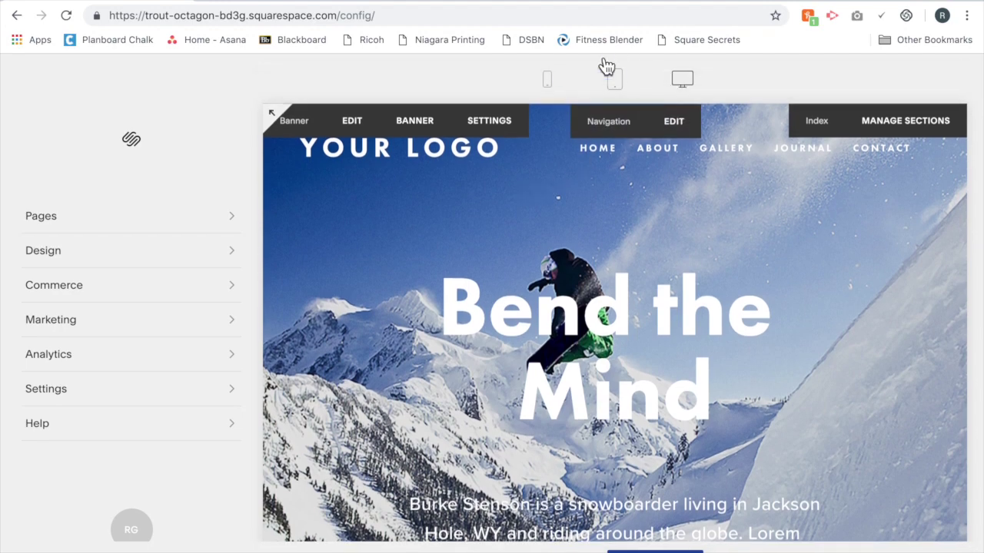
pyautogui.click(552, 80)
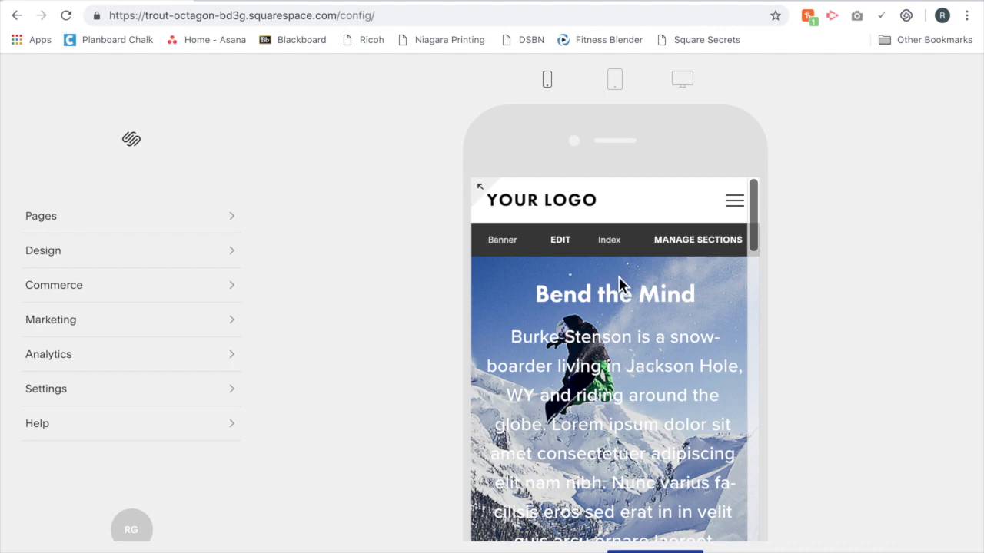
pyautogui.click(683, 81)
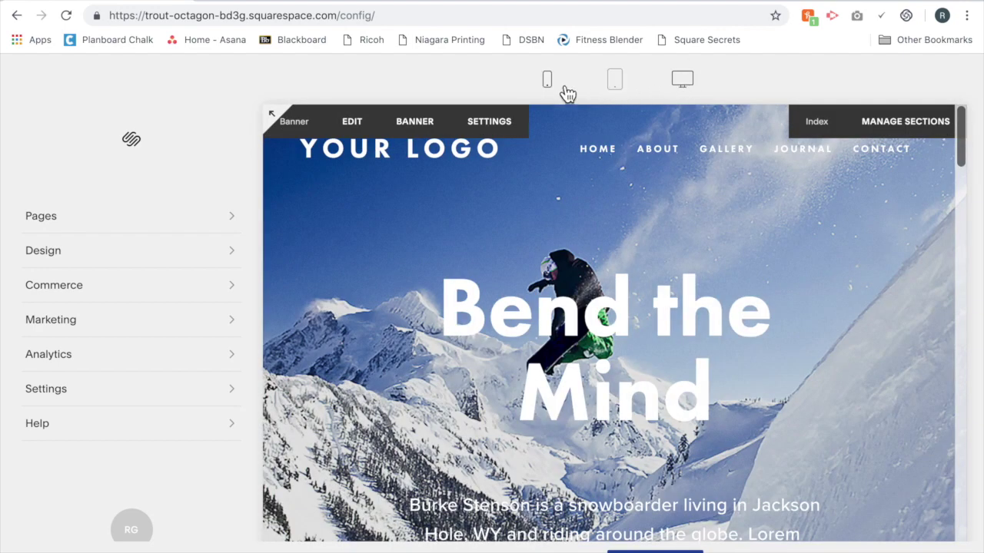
pyautogui.click(565, 91)
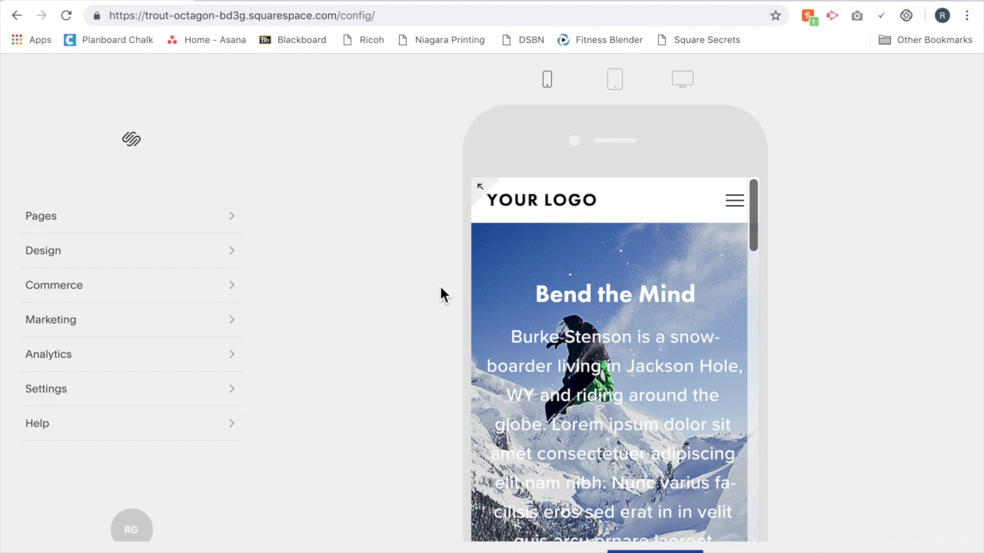
# In Site Styles, make the mobile header's Top Background fully transparent by reducing its opacity to 0
pyautogui.click(97, 261)
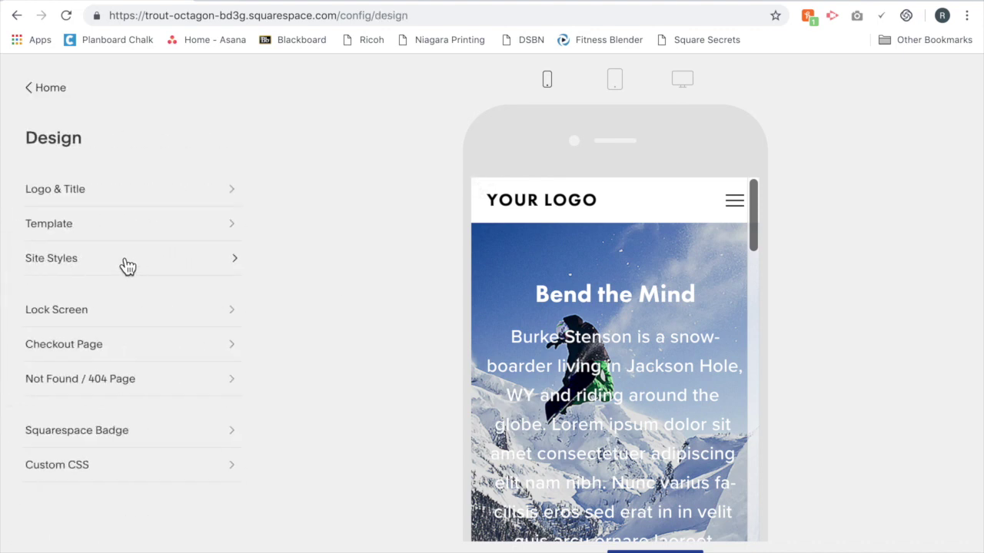
pyautogui.click(122, 265)
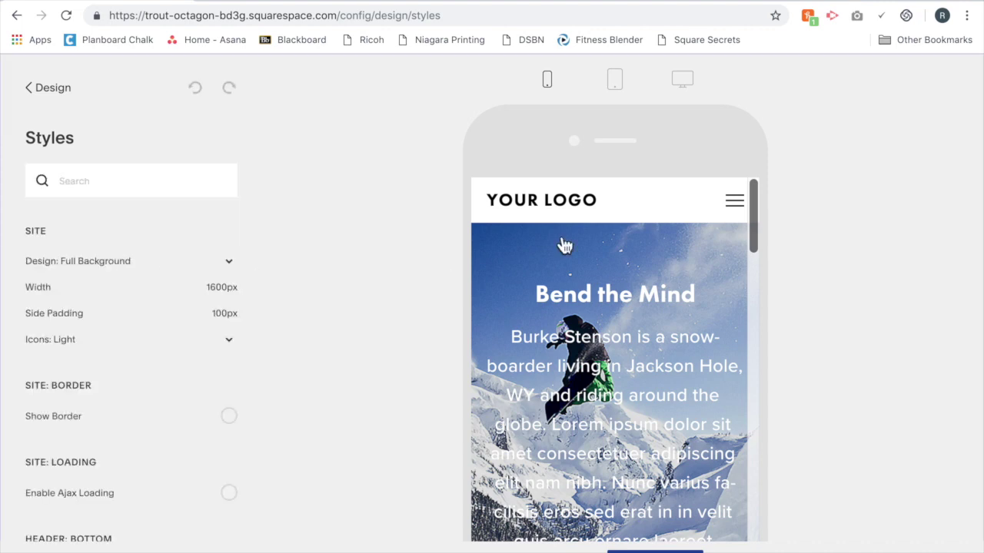
pyautogui.click(630, 208)
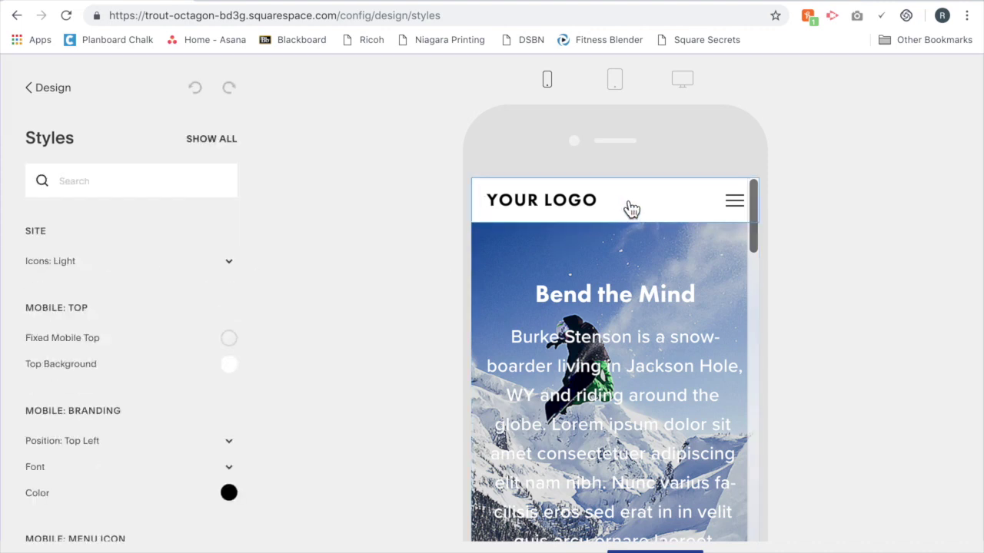
pyautogui.click(229, 364)
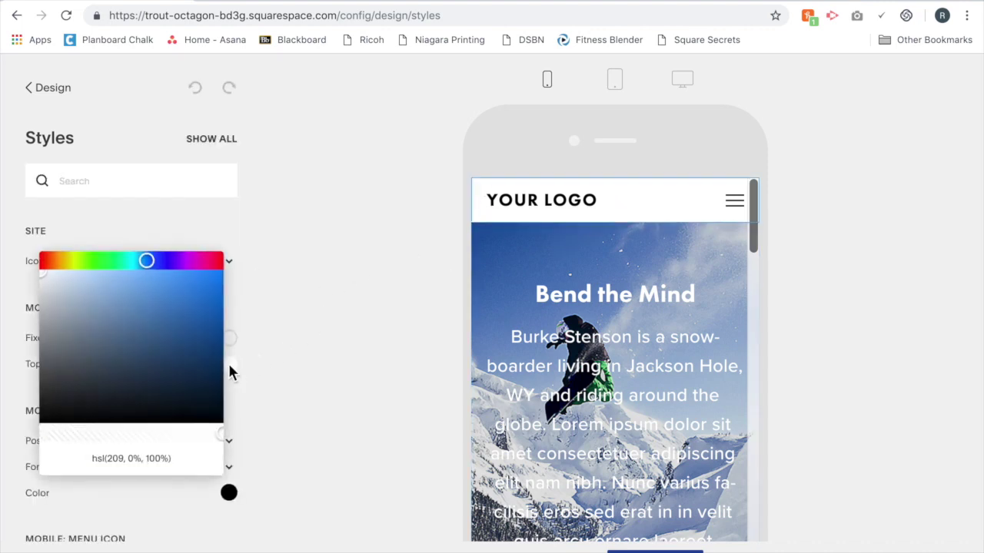
pyautogui.click(245, 372)
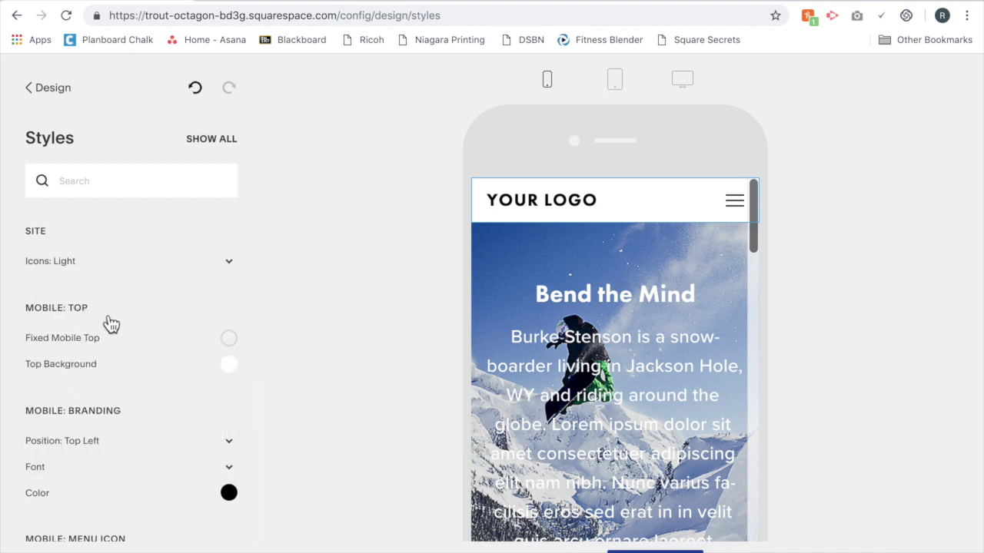
pyautogui.click(229, 364)
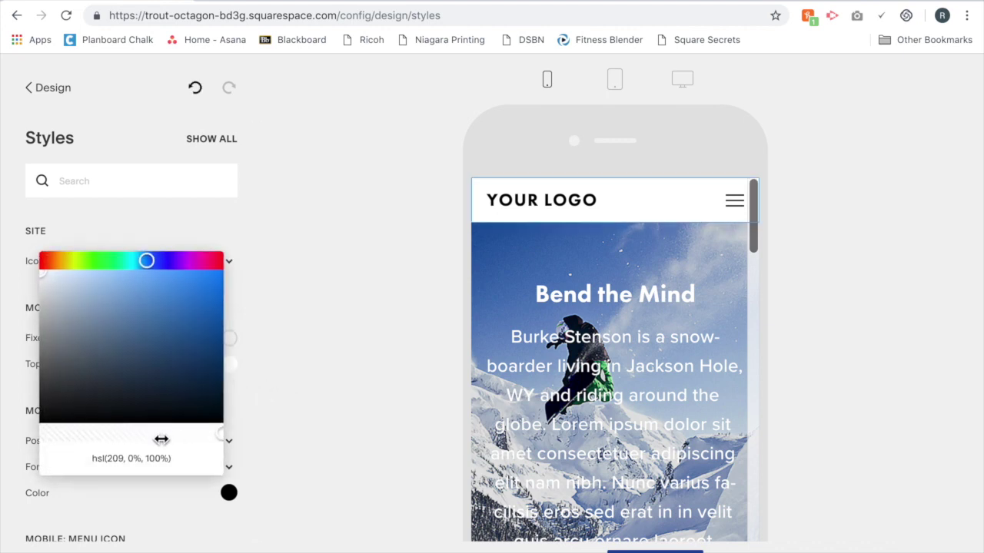
pyautogui.moveTo(222, 441); pyautogui.dragTo(44, 432)
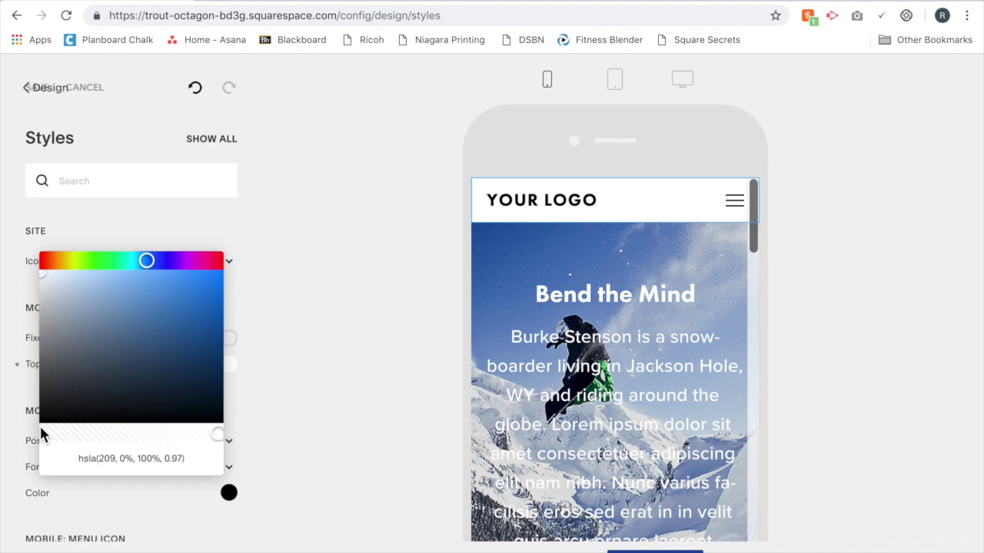
pyautogui.click(30, 443)
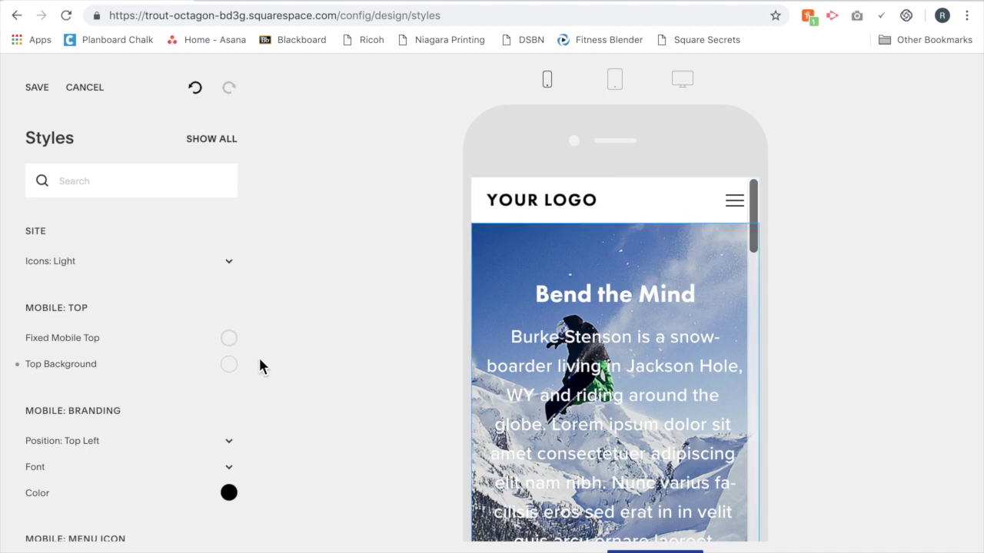
# Change the mobile Top Background to a fully opaque dark blue, hsl(209, 75%, 19%)
pyautogui.click(229, 365)
pyautogui.click(152, 310)
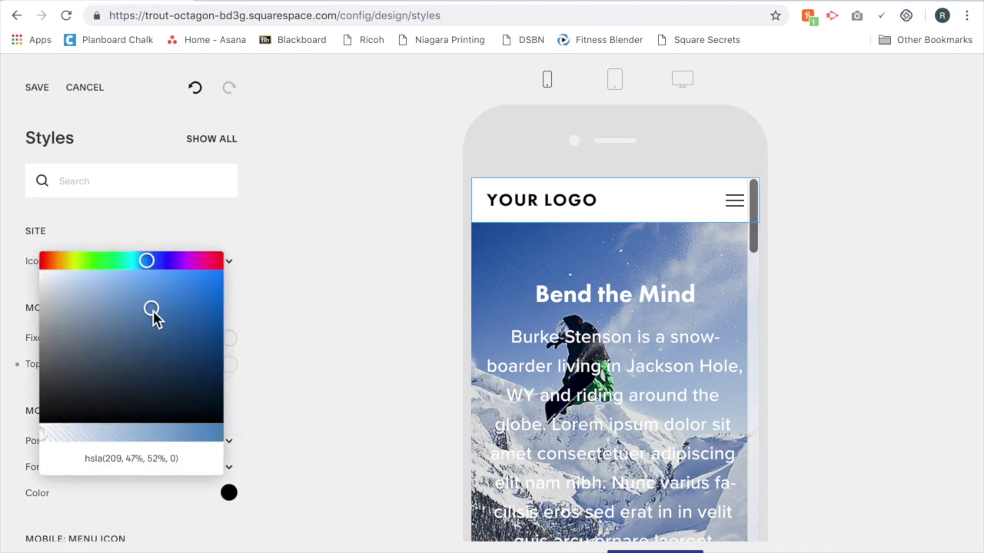
pyautogui.moveTo(153, 314); pyautogui.dragTo(204, 329)
pyautogui.click(328, 356)
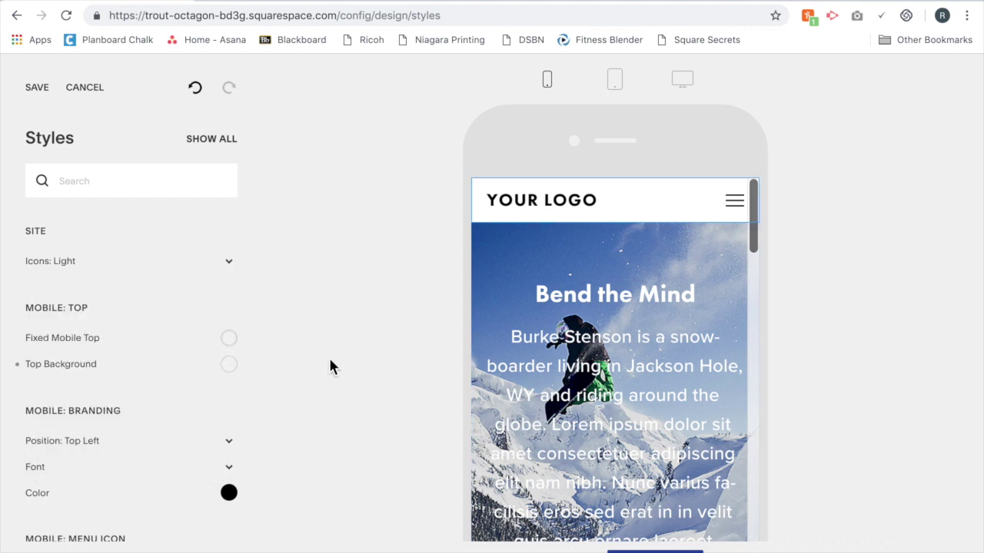
pyautogui.click(229, 365)
pyautogui.click(197, 373)
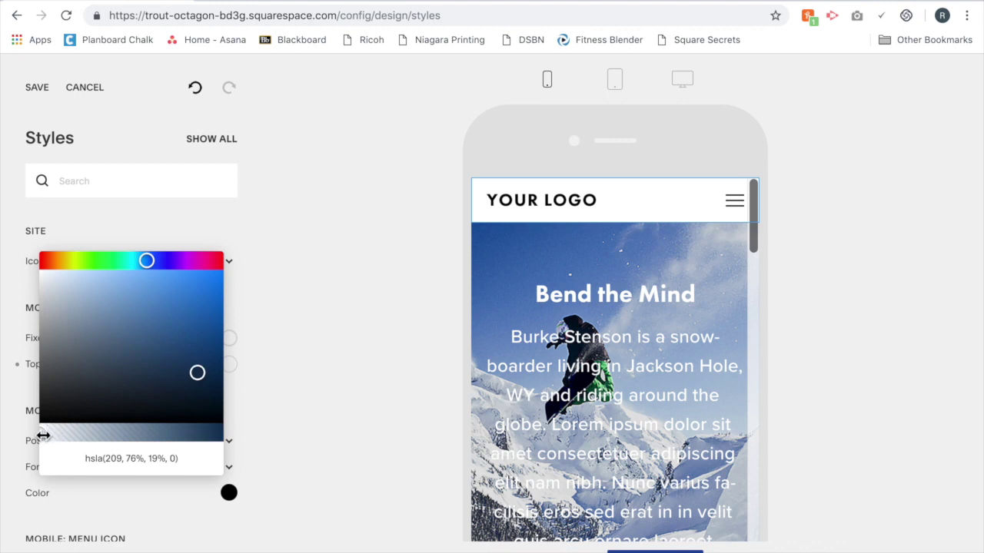
pyautogui.moveTo(43, 435); pyautogui.dragTo(260, 433)
pyautogui.click(269, 415)
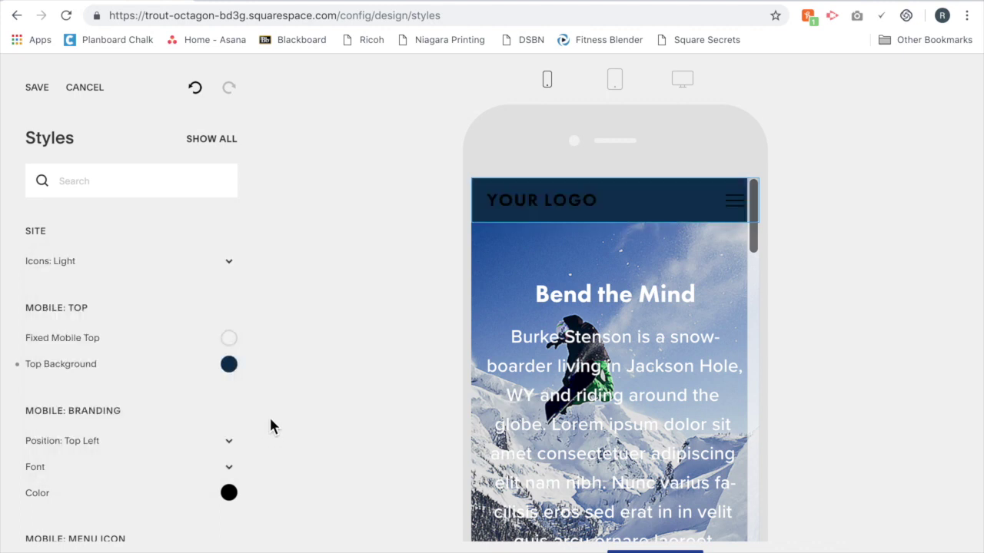
# Reduce the dark blue mobile Top Background's opacity to 0, save the styles and return to the Design settings
pyautogui.click(229, 365)
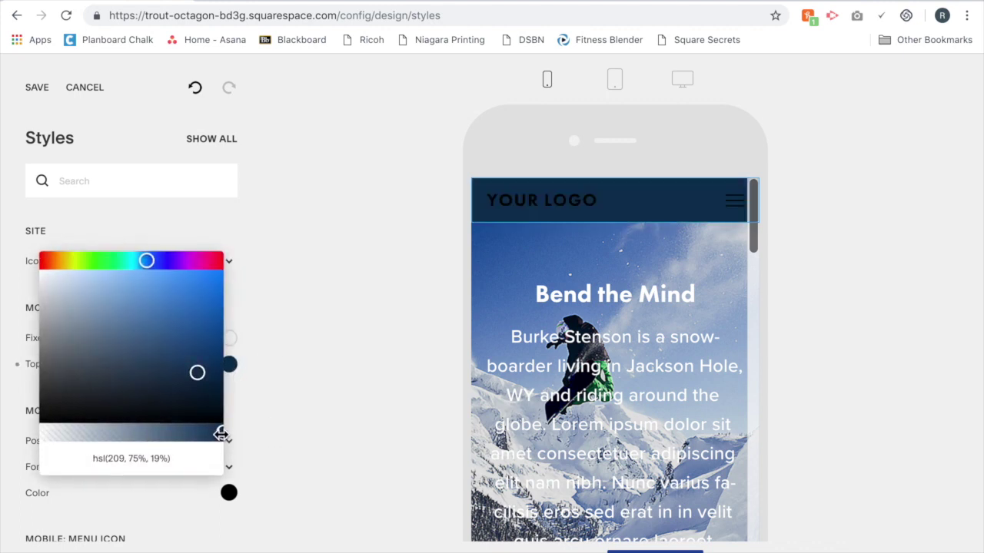
pyautogui.moveTo(200, 438); pyautogui.dragTo(26, 430)
pyautogui.click(22, 422)
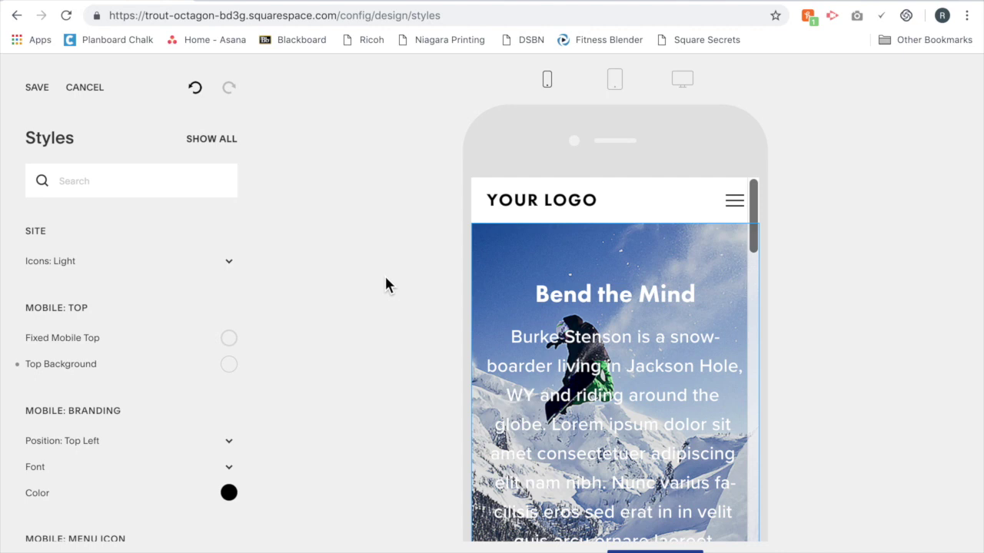
pyautogui.click(46, 98)
pyautogui.click(47, 90)
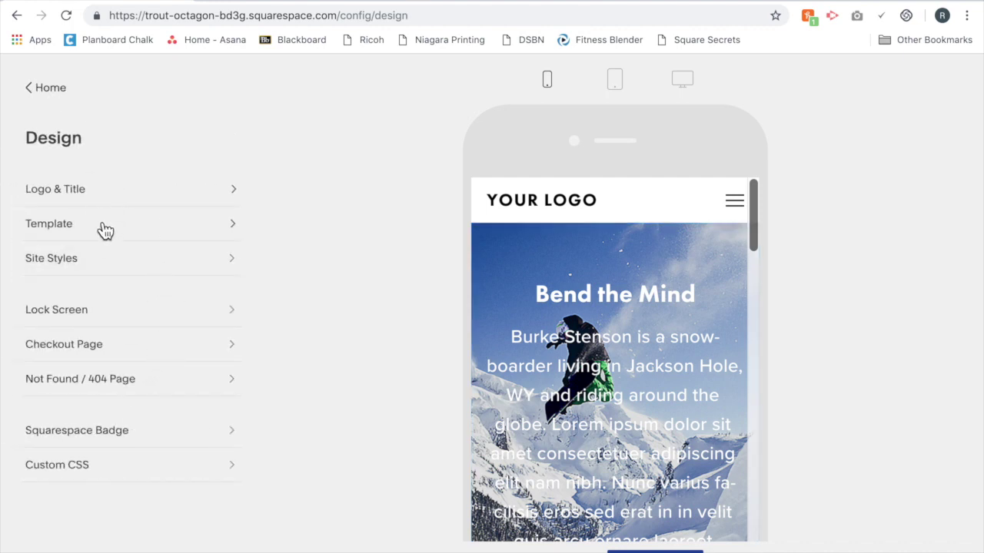
# Paste Custom CSS with a transparent .Mobile-bar--top, -100px first index page margin and 50px first block margin, and refresh the mobile preview
pyautogui.click(83, 476)
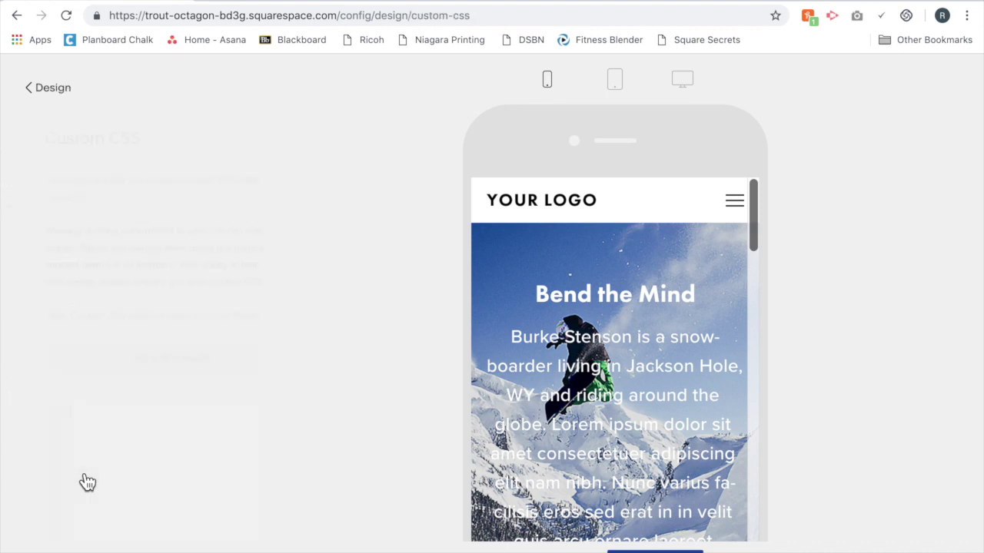
pyautogui.click(82, 472)
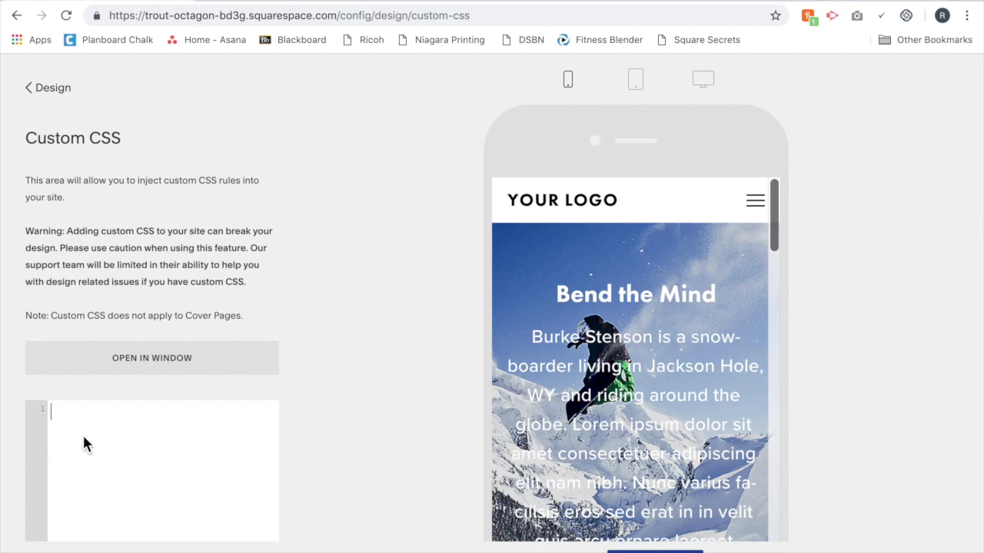
pyautogui.hotkey('ctrl', 'v')
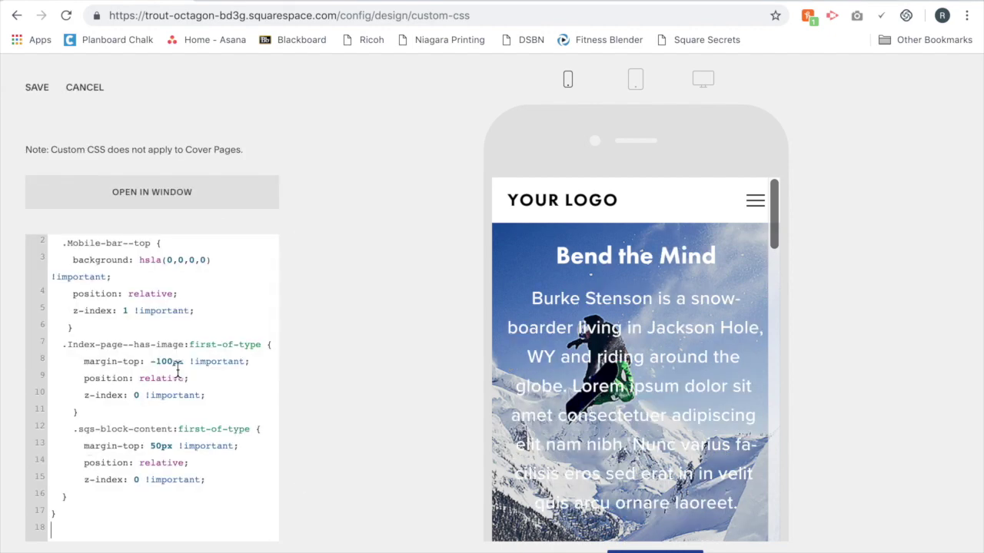
pyautogui.click(637, 80)
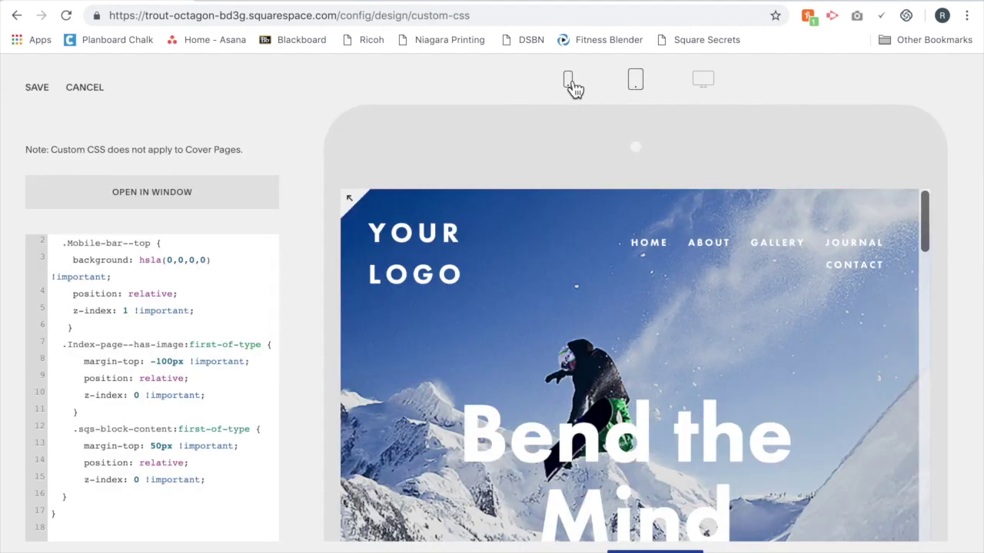
pyautogui.click(569, 80)
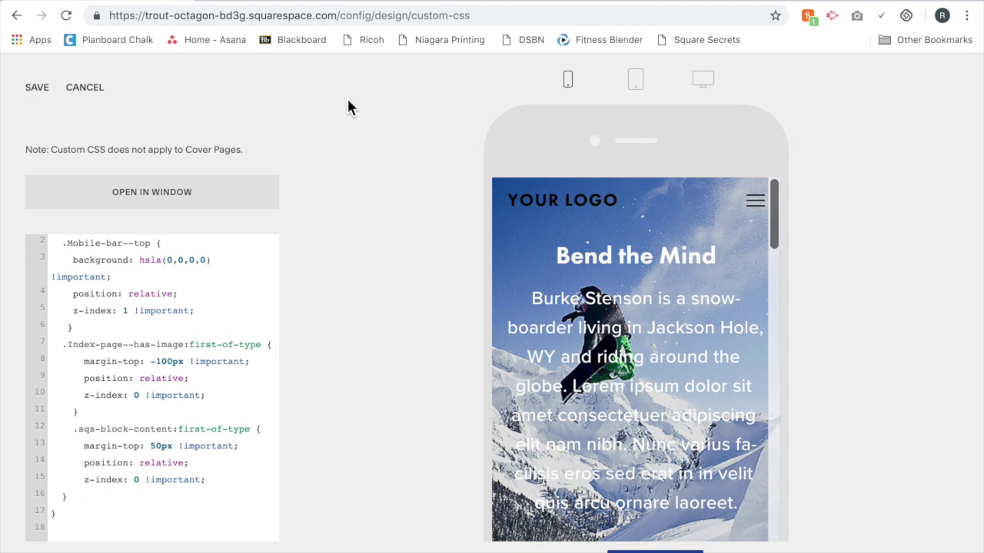
# Save the custom CSS and return to the site's main menu
pyautogui.click(42, 95)
pyautogui.click(50, 94)
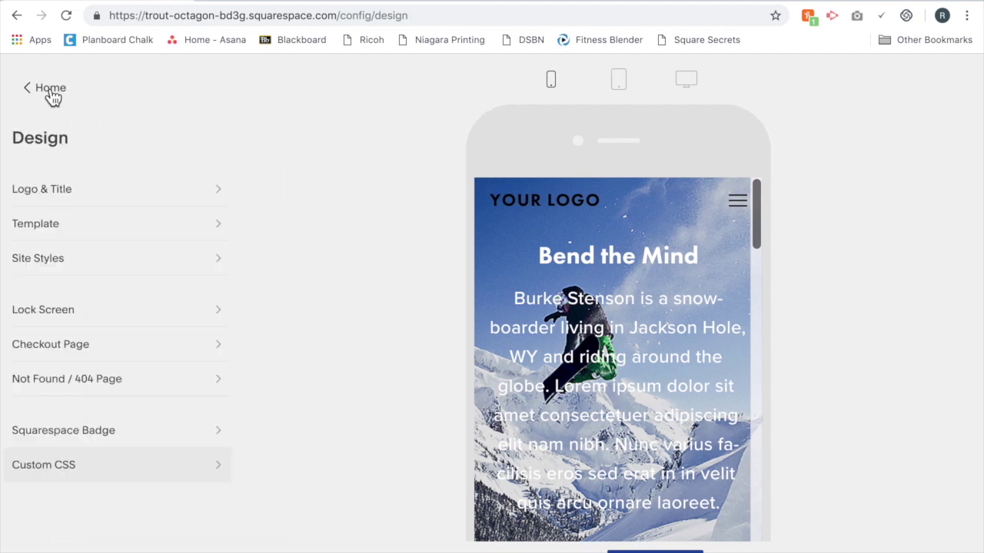
pyautogui.click(51, 89)
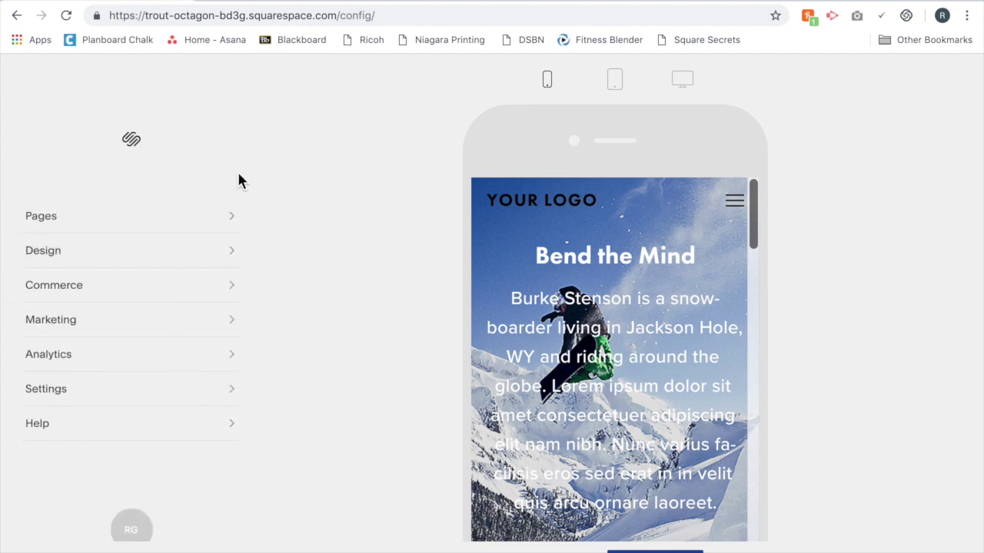
# Examine the mobile header on the About, Gallery, Journal and Contact pages, comparing pages with and without a banner
pyautogui.click(87, 223)
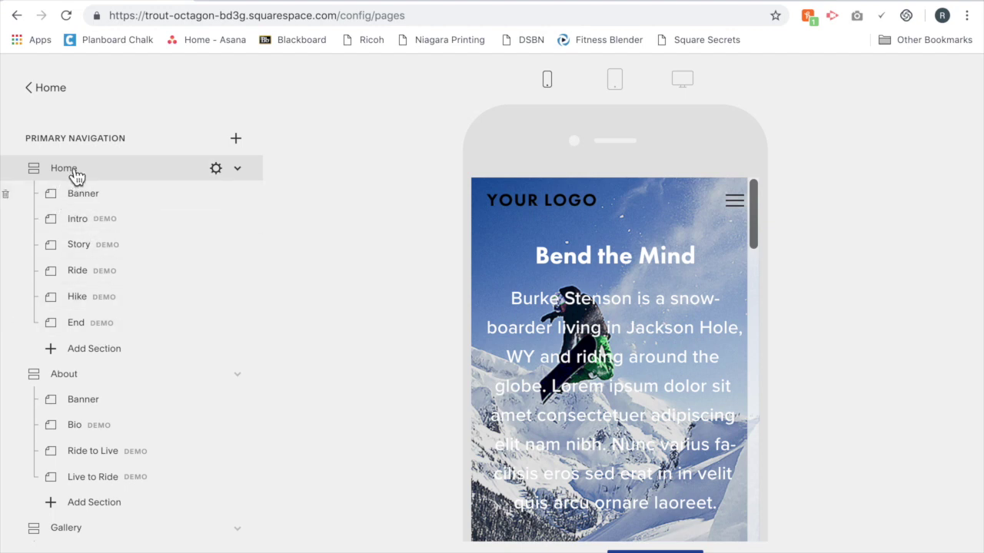
pyautogui.click(81, 375)
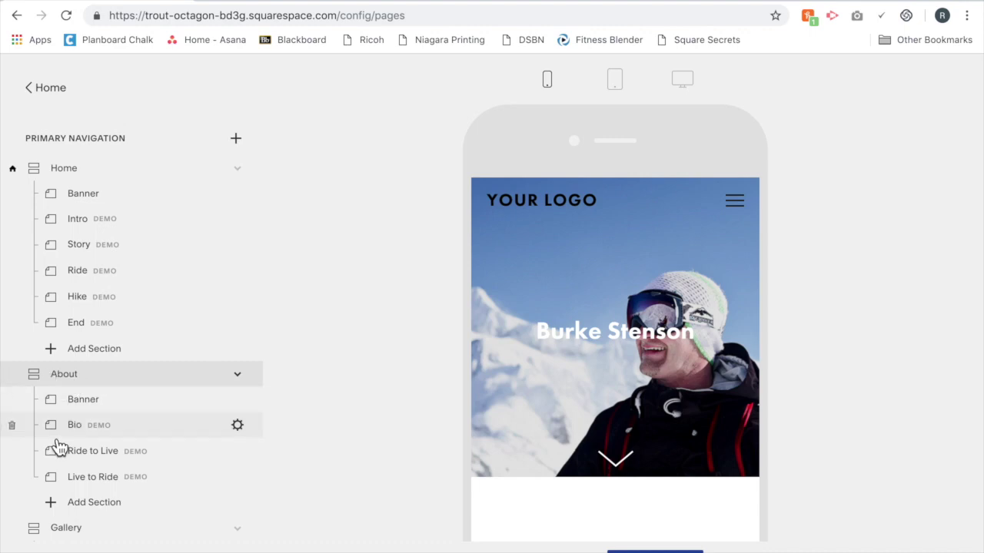
pyautogui.scroll(-1, 57, 481)
pyautogui.scroll(-5, 57, 483)
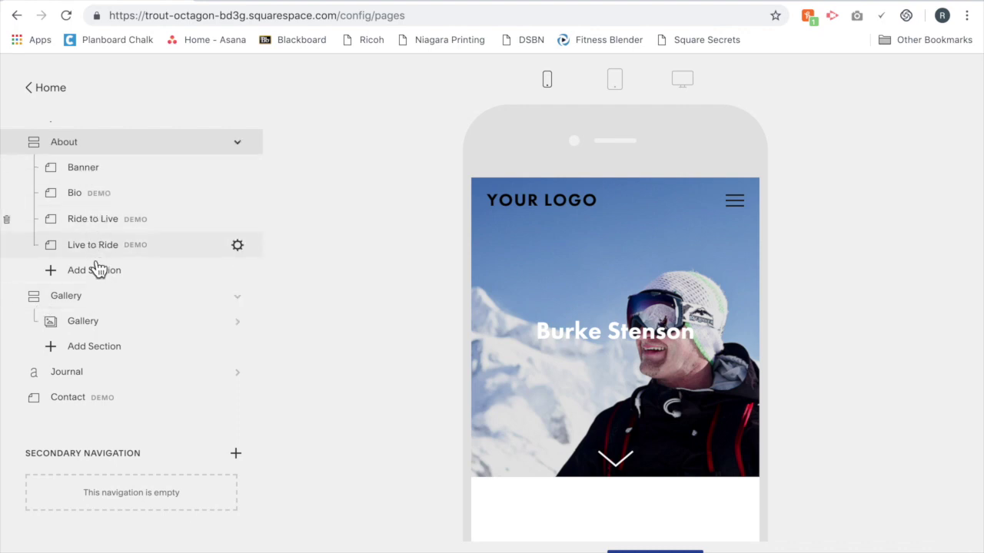
pyautogui.click(75, 308)
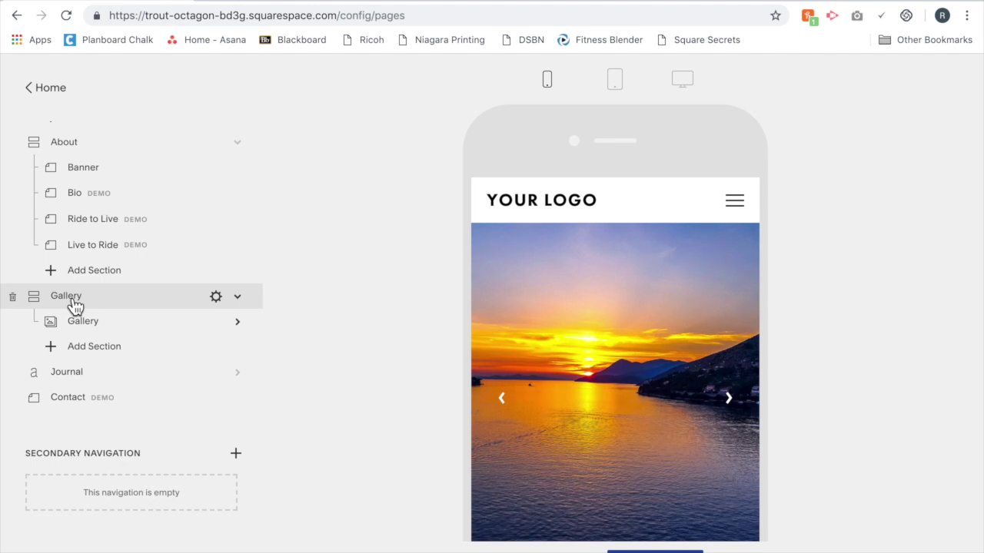
pyautogui.click(49, 378)
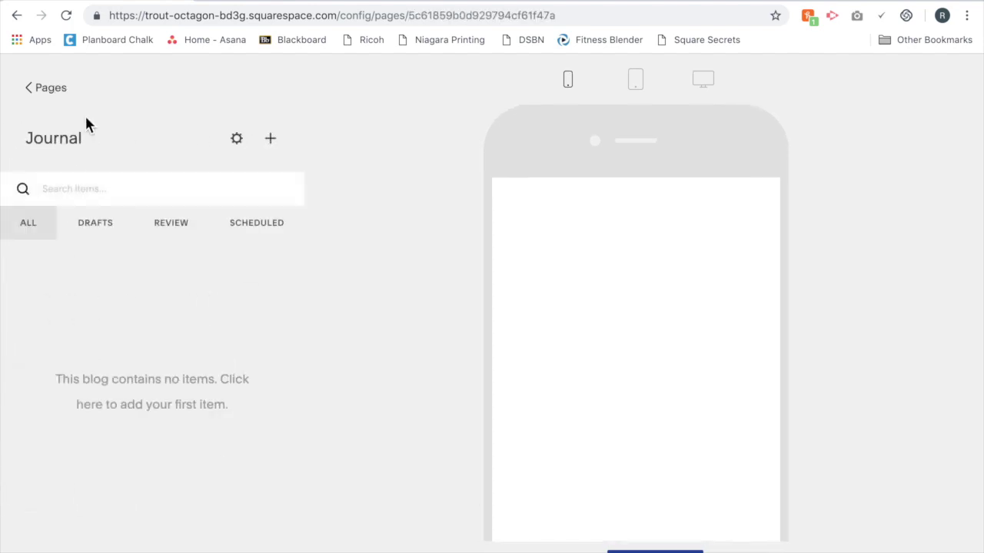
pyautogui.click(55, 93)
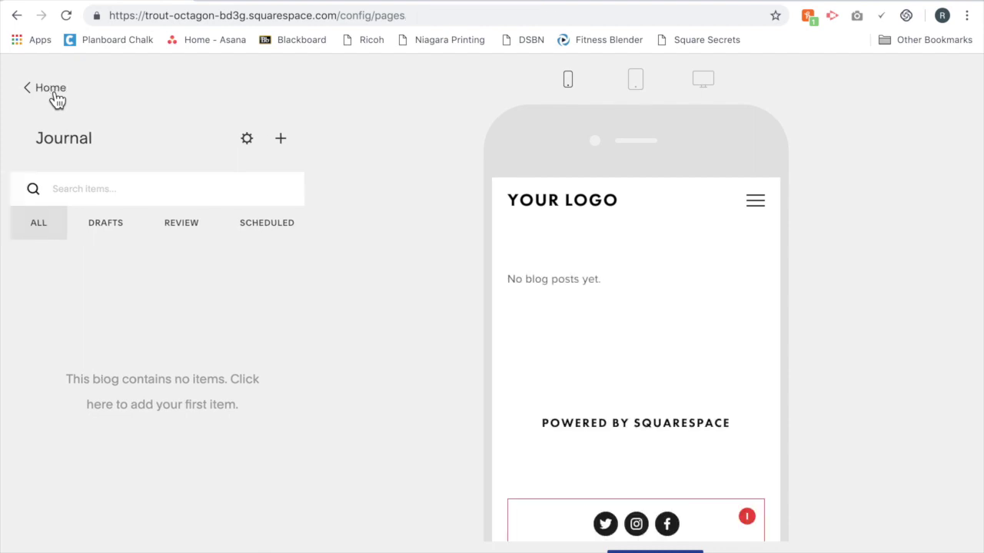
pyautogui.scroll(-3, 106, 505)
pyautogui.scroll(-1, 106, 505)
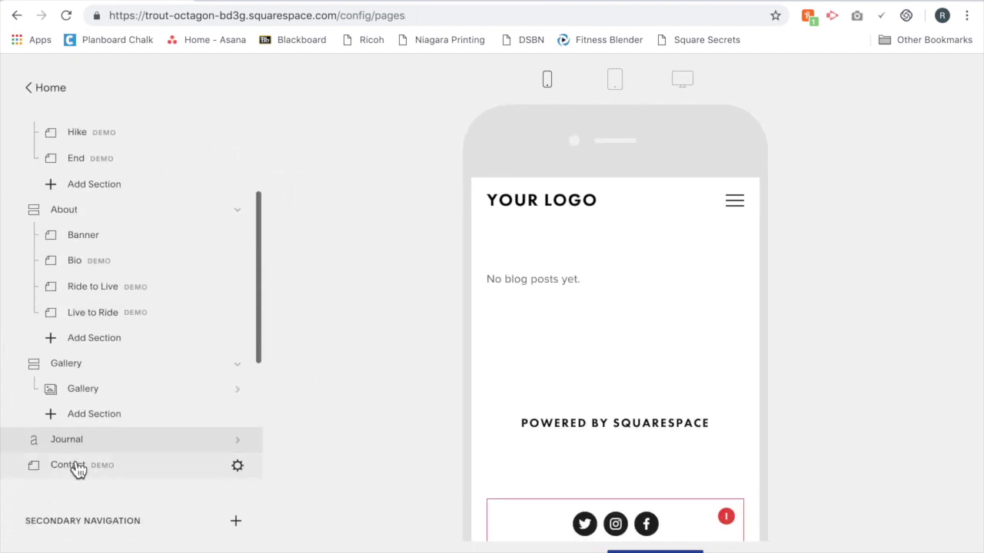
pyautogui.click(51, 470)
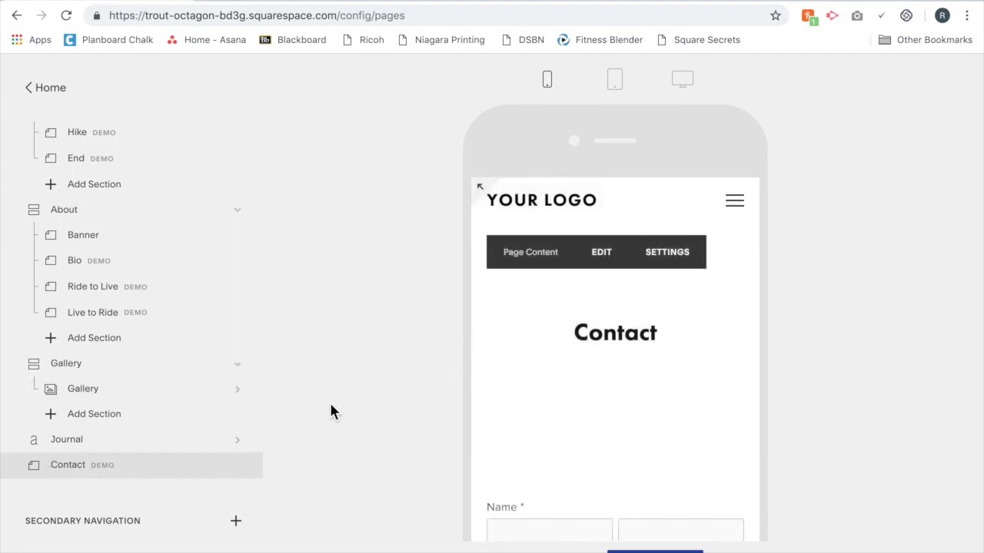
# Reopen the site's Custom CSS and review its rules for the mobile top bar, first image index page and first block content
pyautogui.scroll(5, 83, 465)
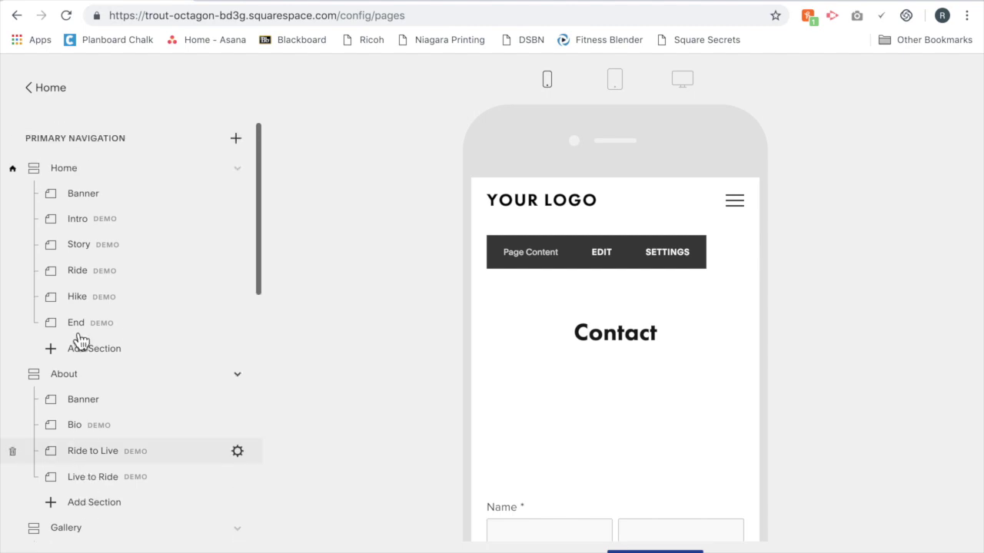
pyautogui.click(62, 92)
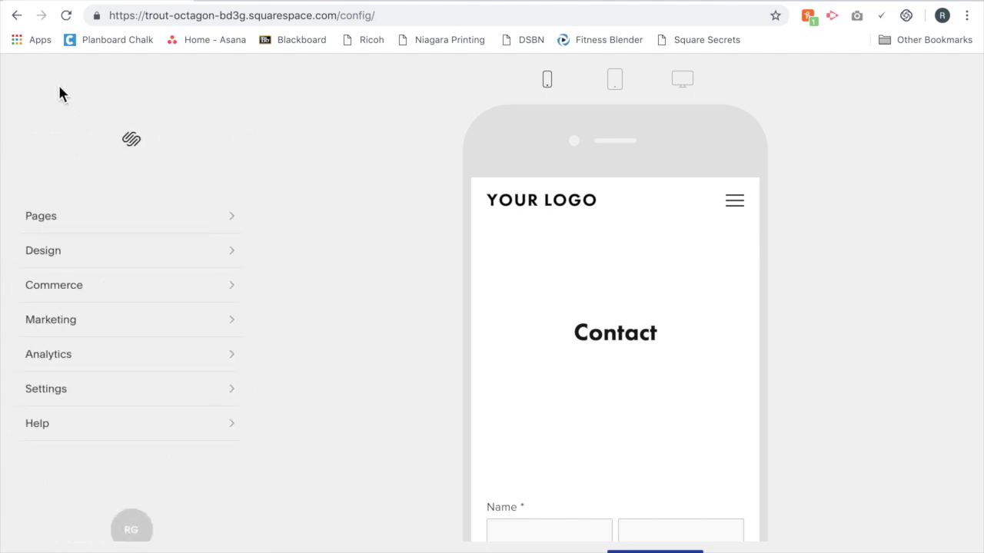
pyautogui.click(120, 263)
pyautogui.click(99, 469)
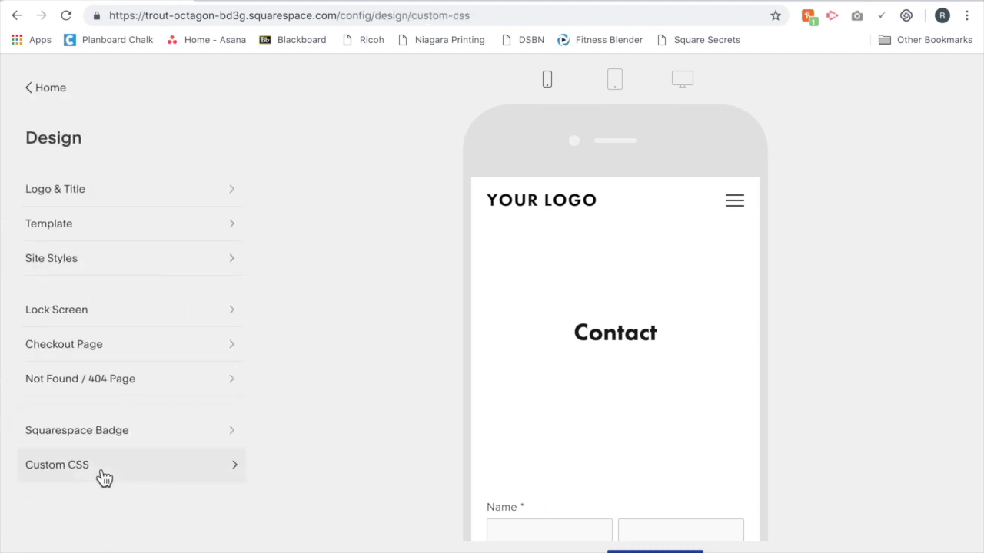
pyautogui.scroll(-1, 202, 417)
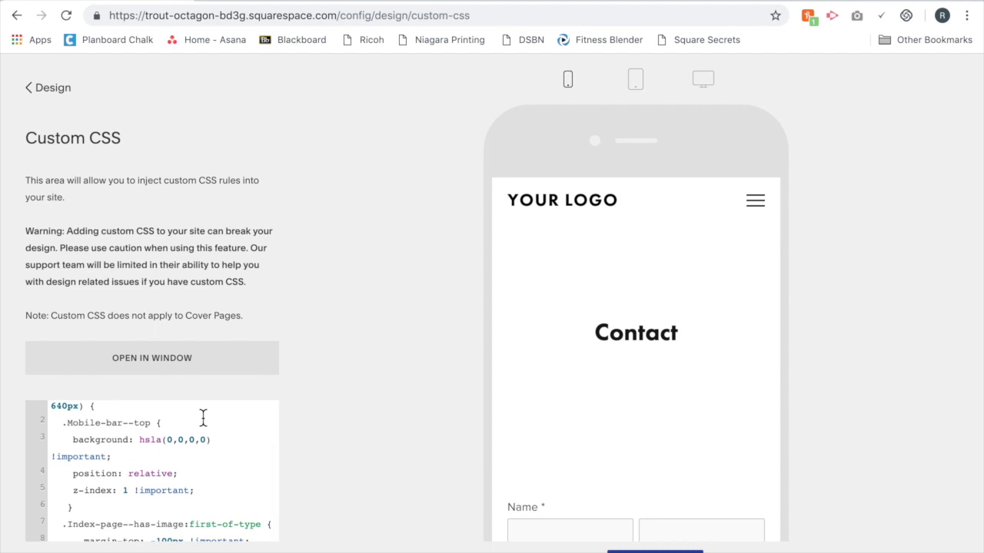
pyautogui.scroll(-5, 294, 423)
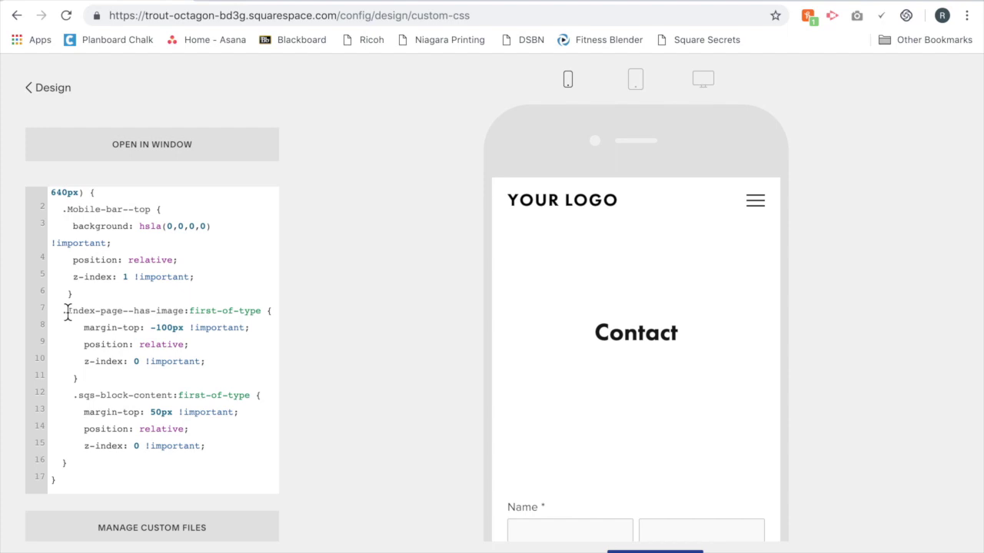
pyautogui.scroll(1, 68, 315)
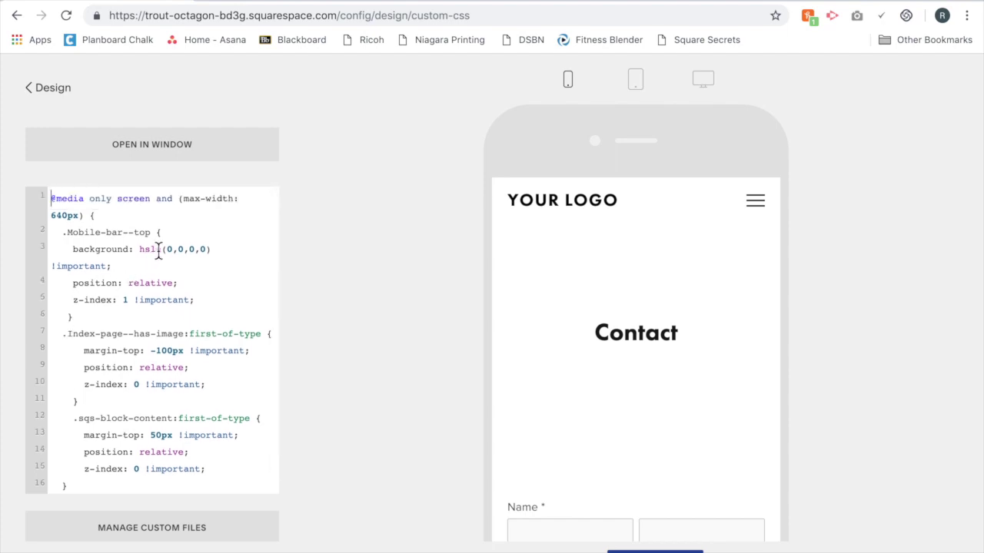